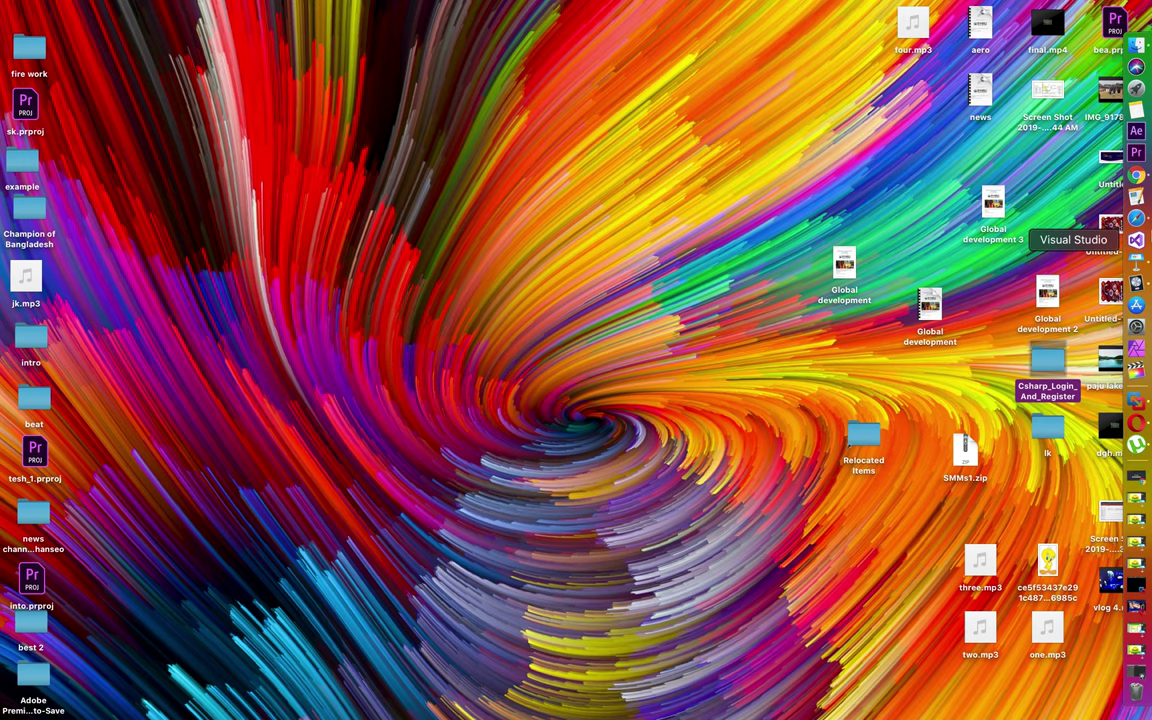
- Bring up Safari on the apachefriends.org XAMPP page, then open System Preferences
click(1137, 219)
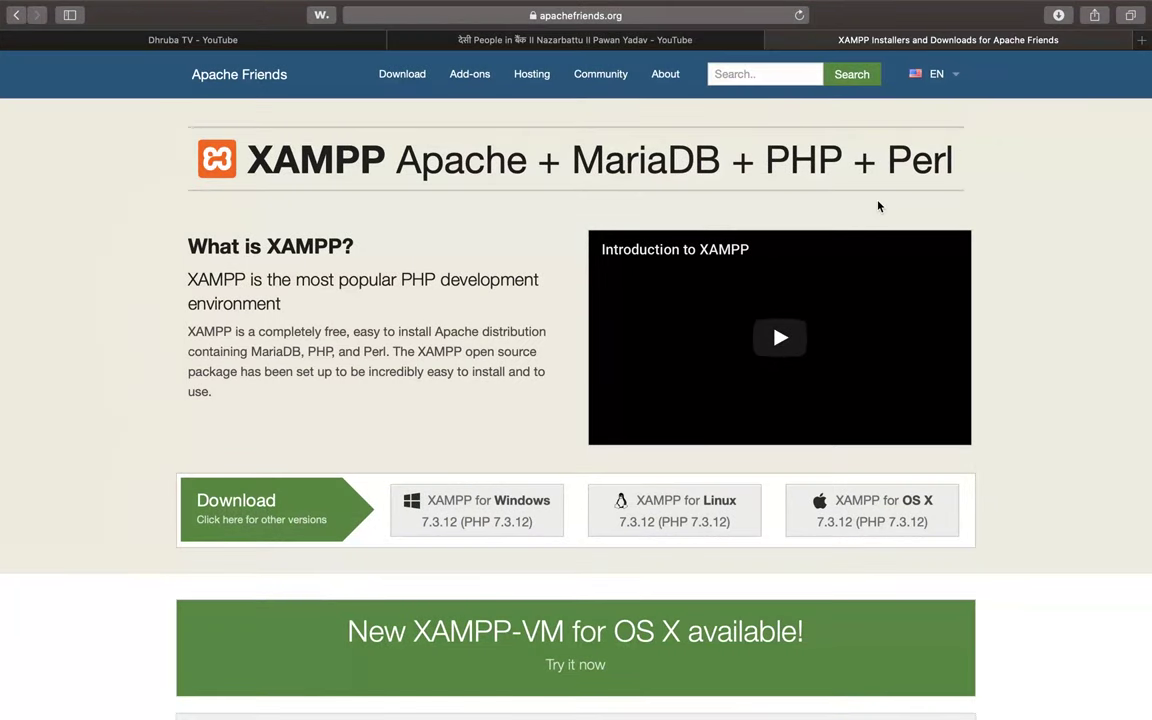
scroll(878, 206, down, 3)
scroll(878, 206, down, 2)
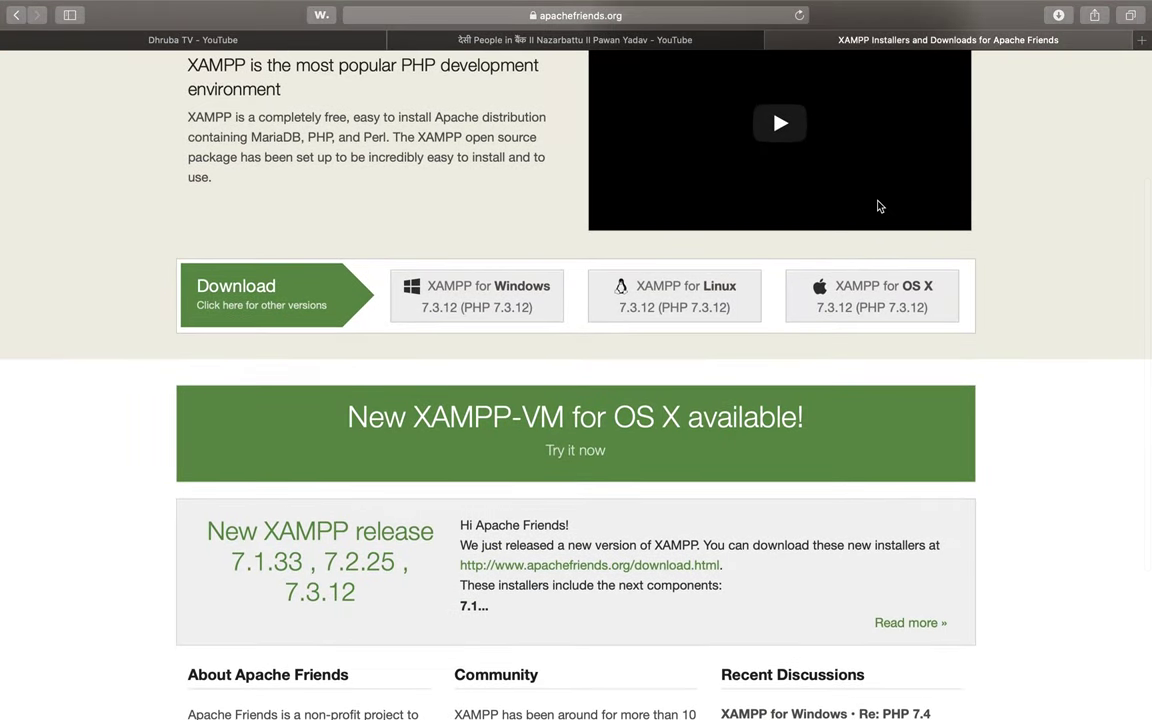
mouse_move(1148, 336)
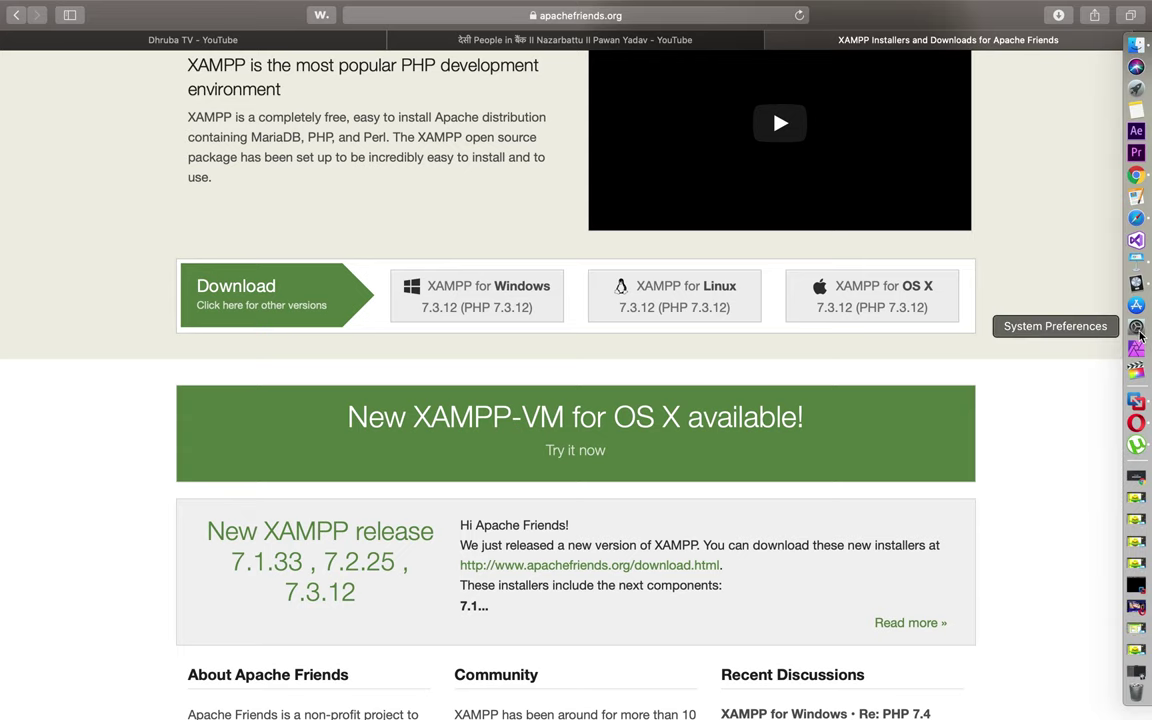
click(1137, 327)
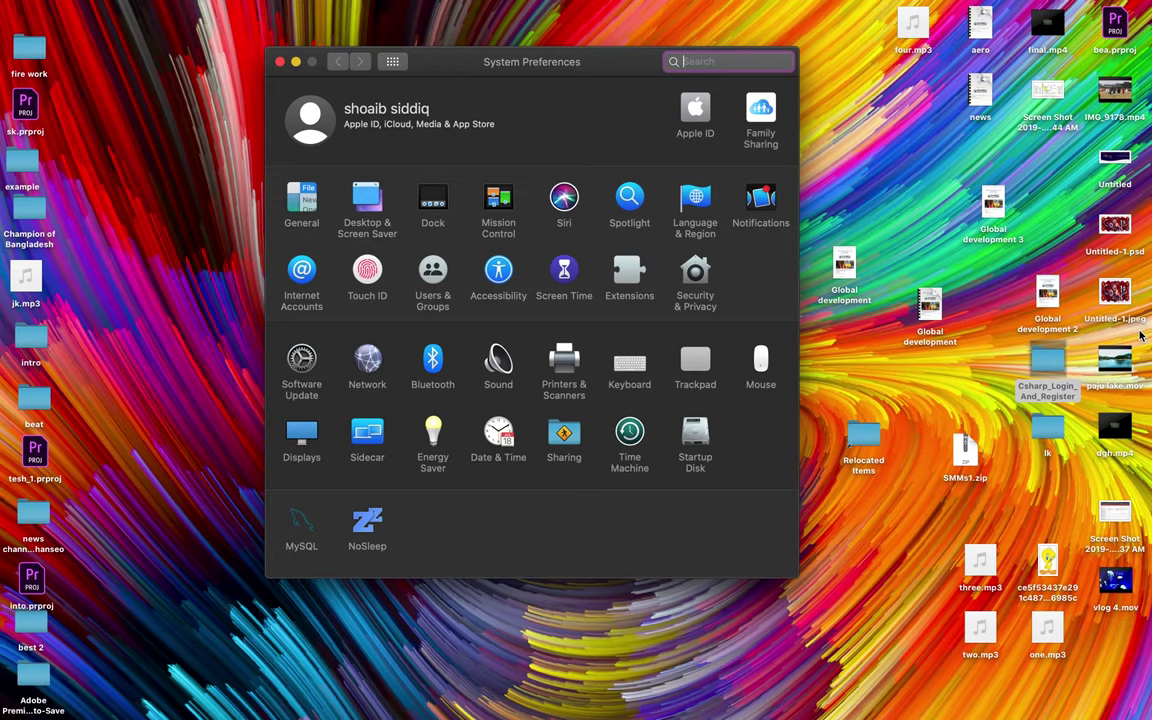
click(300, 530)
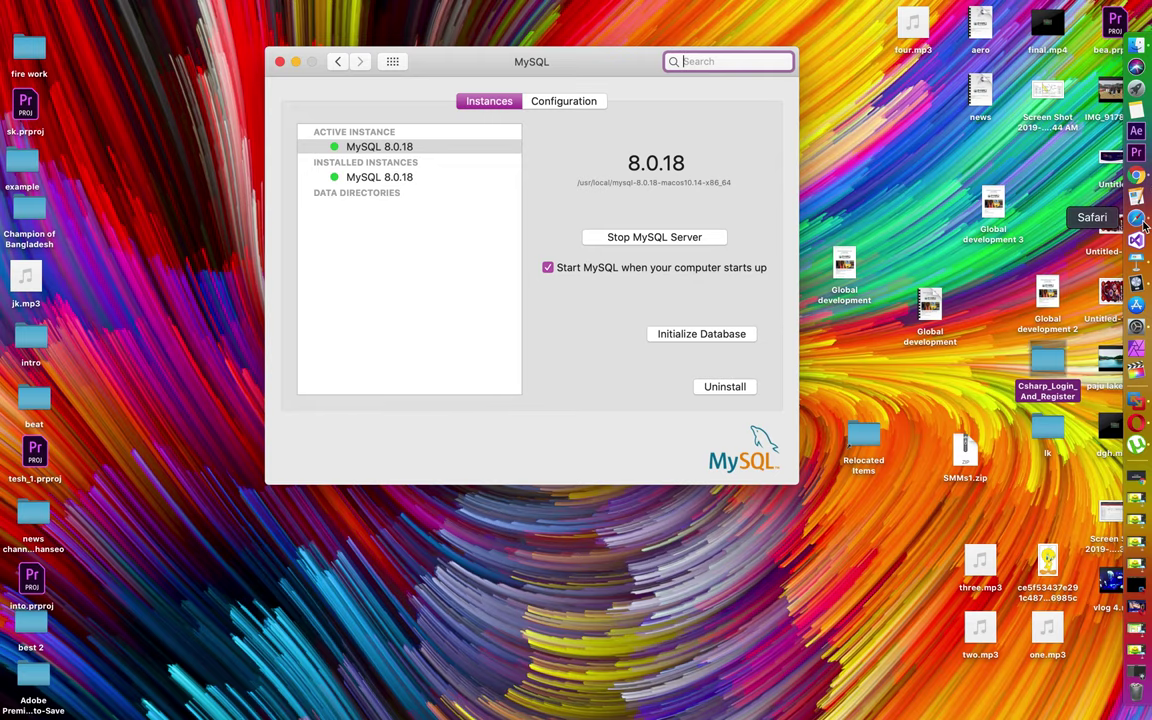
click(1144, 226)
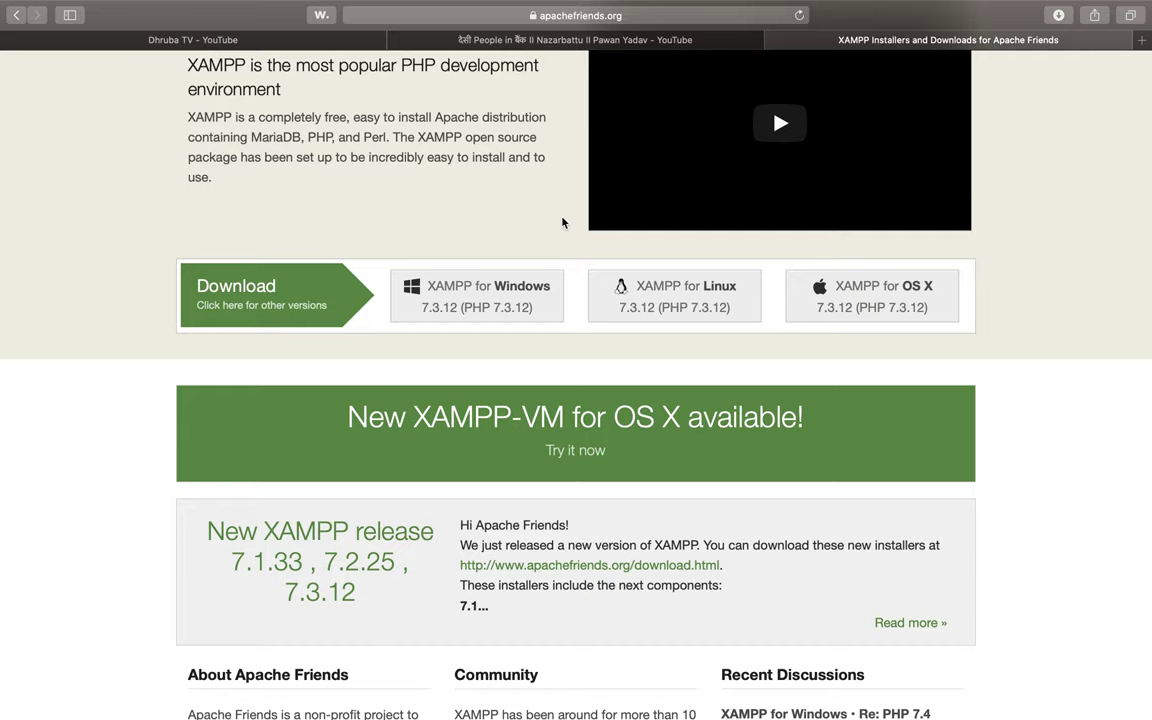
scroll(562, 222, up, 5)
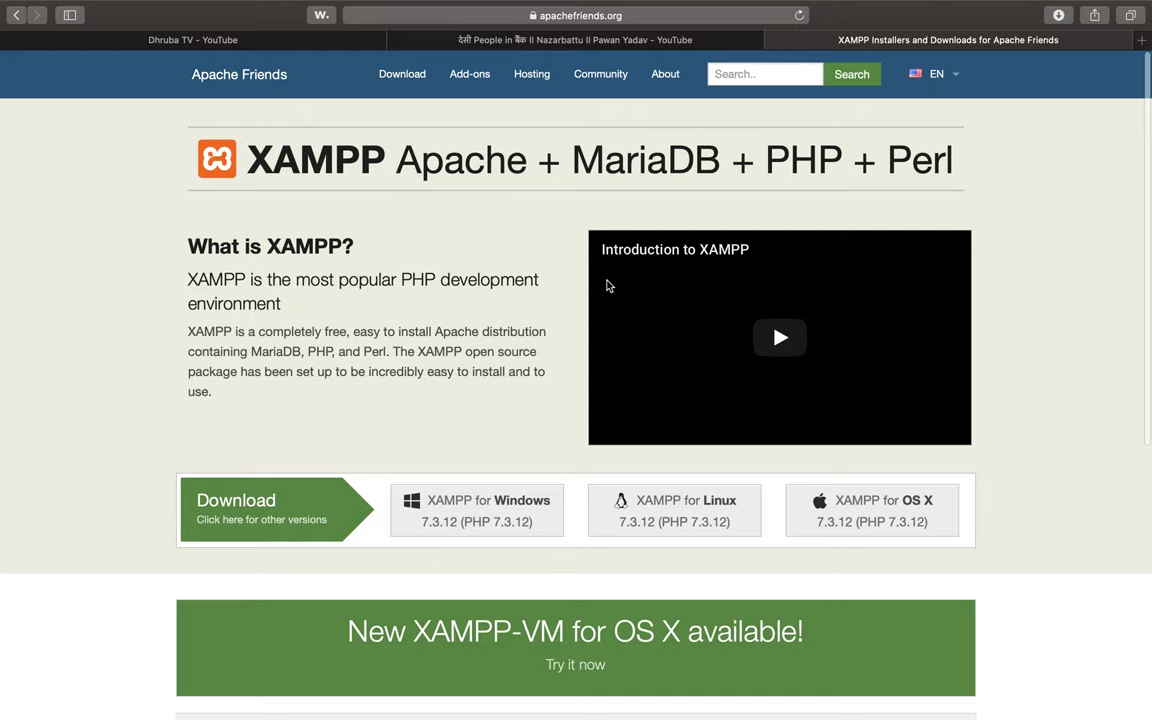
scroll(414, 300, down, 1)
scroll(414, 300, down, 2)
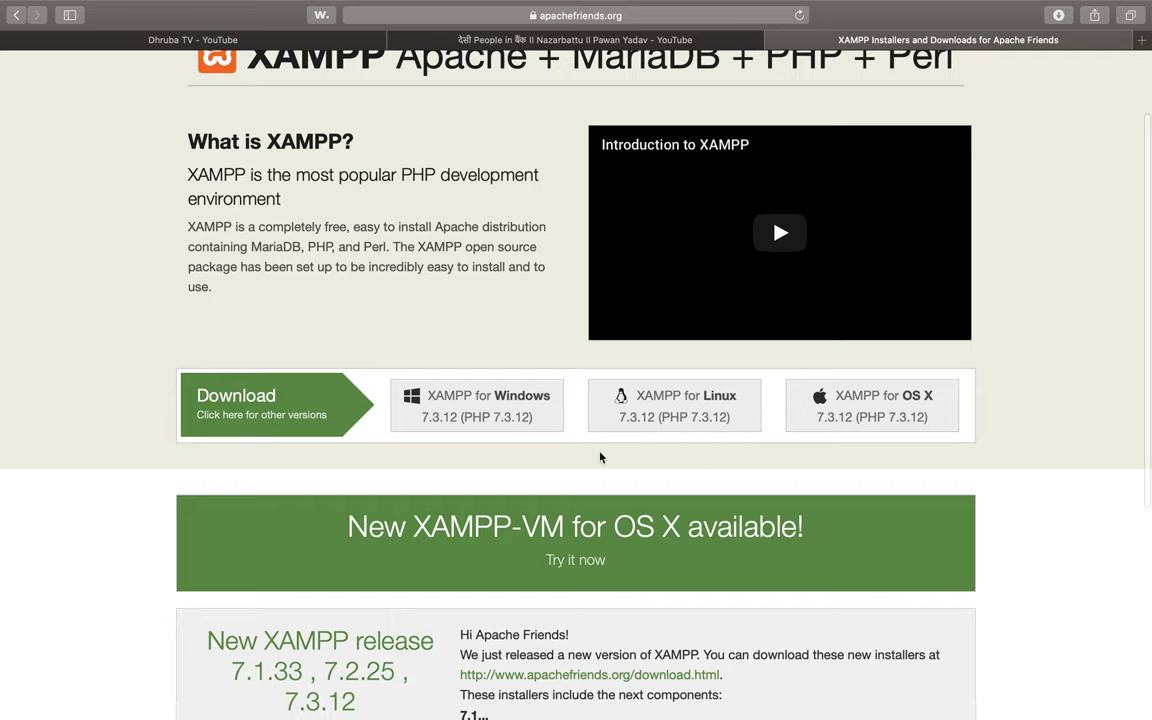
scroll(724, 469, down, 5)
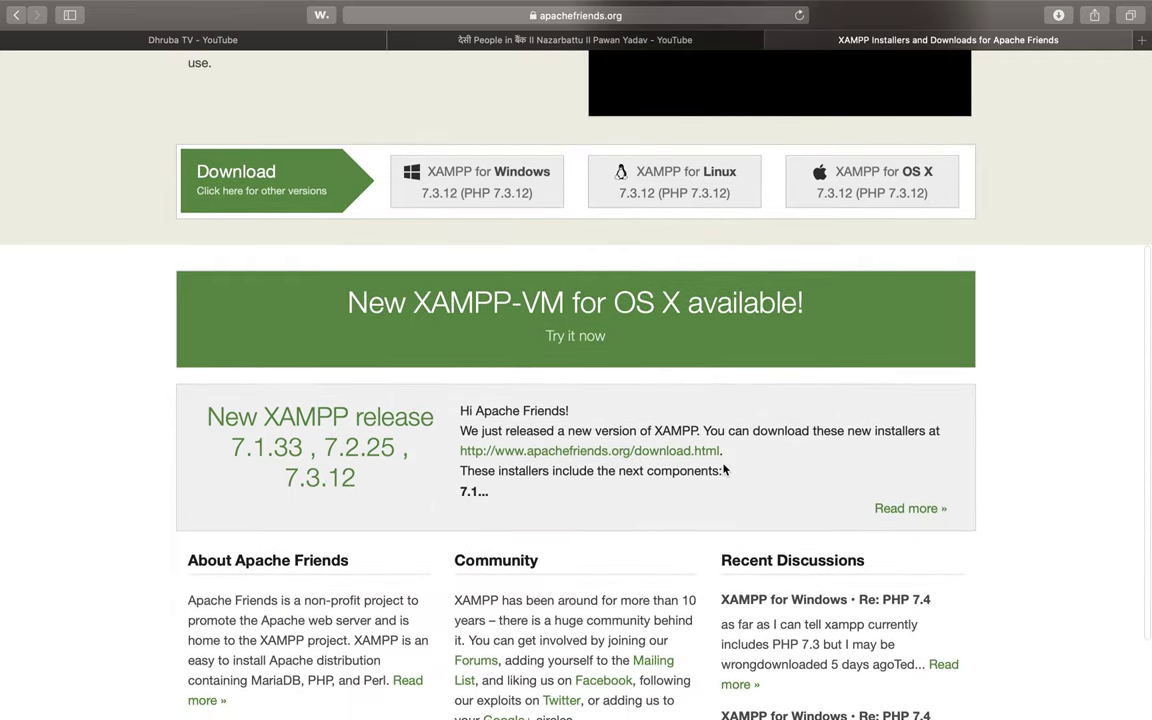
scroll(724, 469, down, 3)
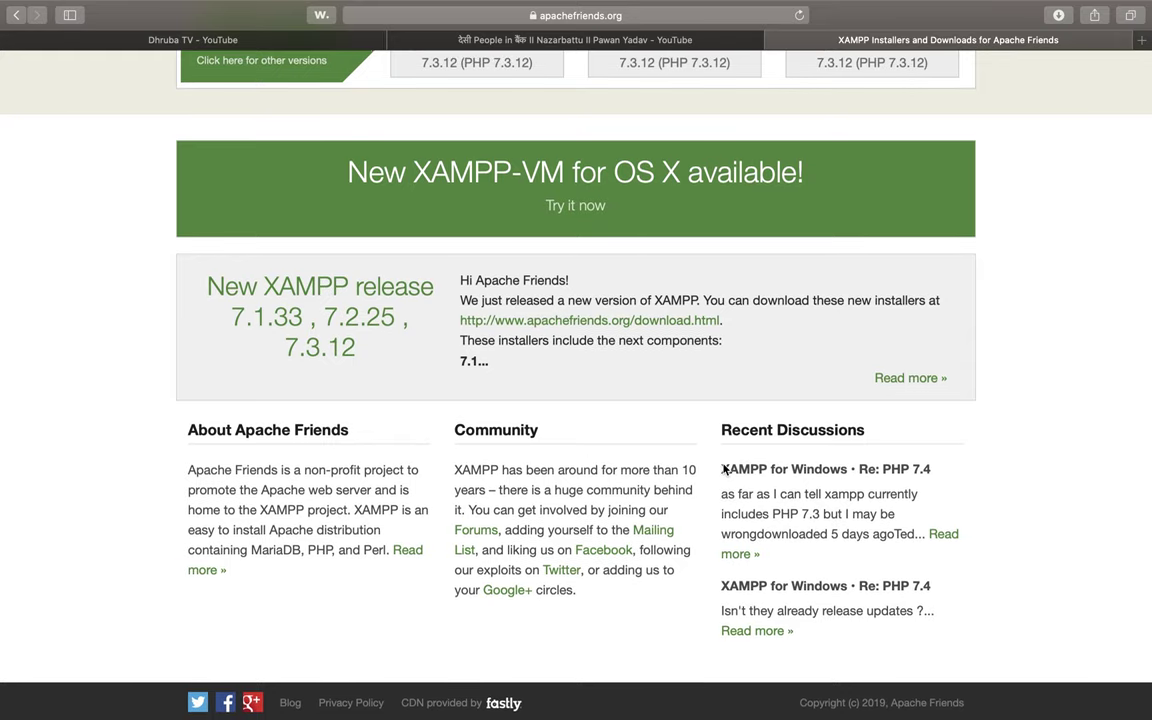
scroll(838, 431, up, 5)
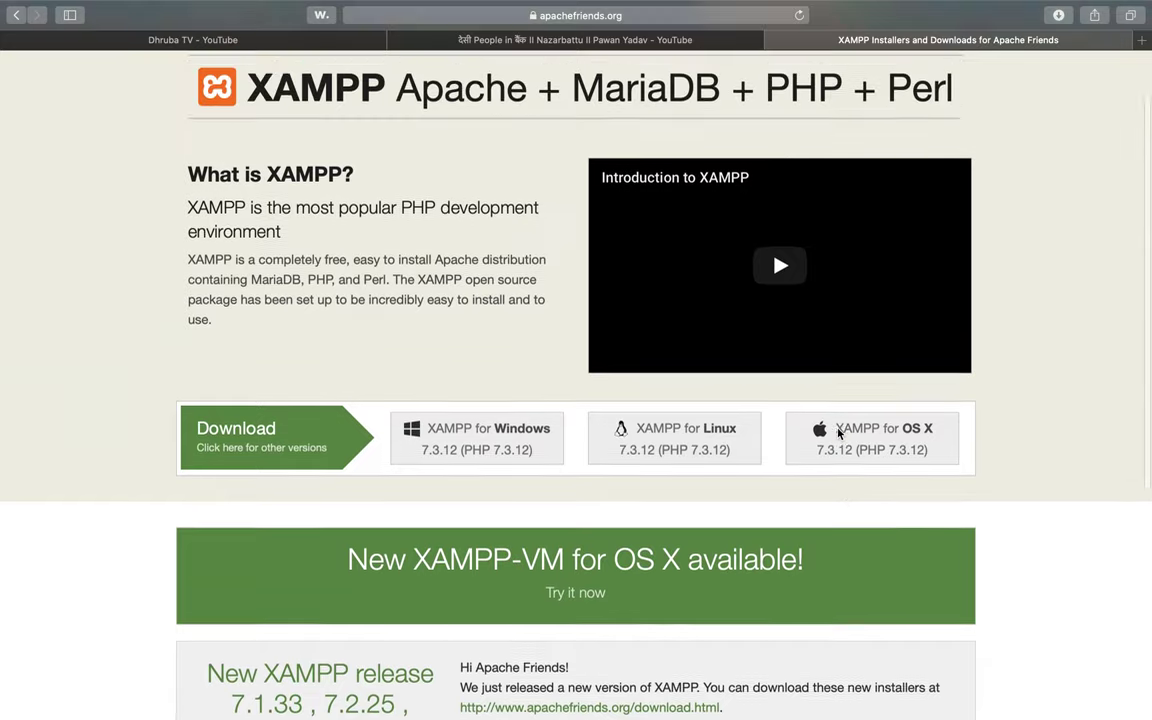